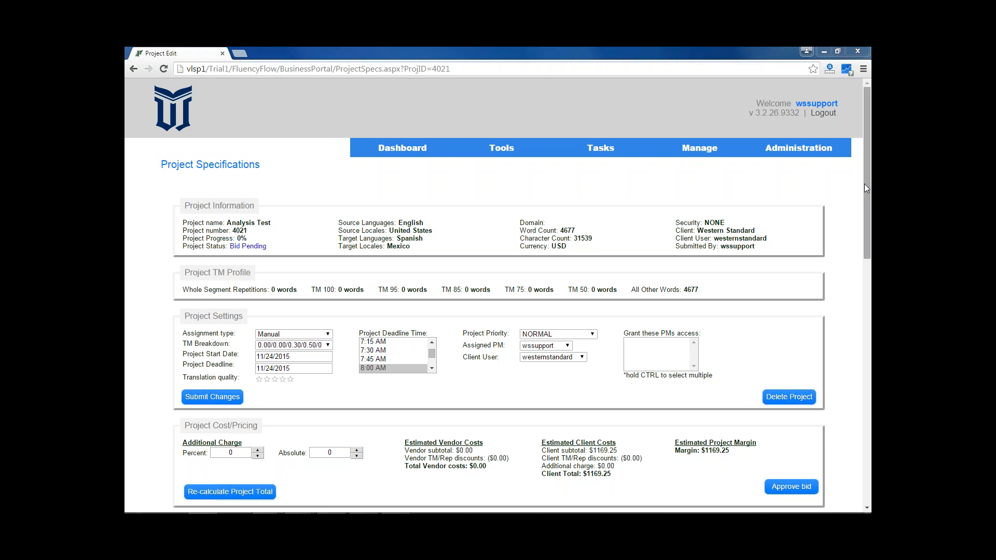
Step: Review the Analysis Test project's specifications, its file list and its project status
left_click_drag(865, 210, 866, 331)
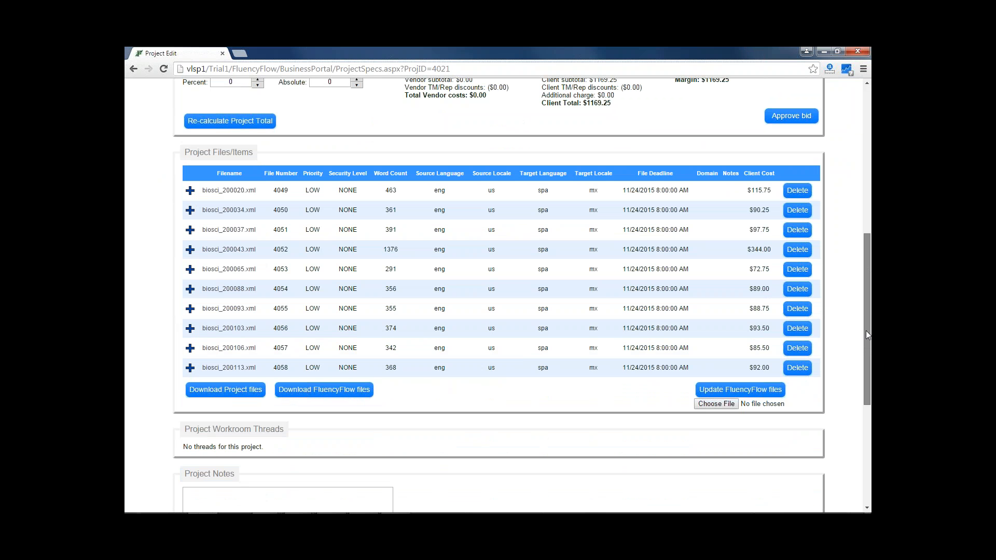
left_click_drag(866, 331, 862, 392)
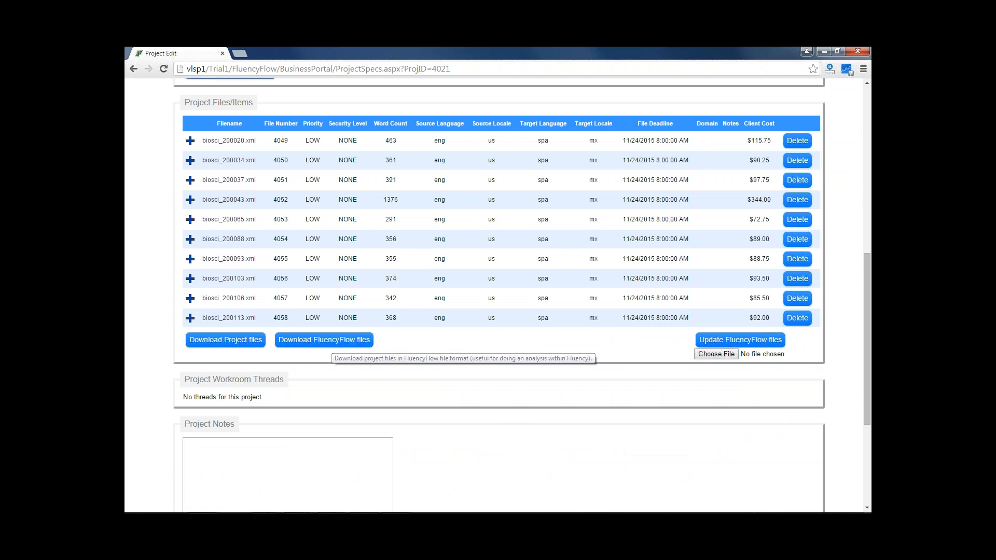
scroll(547, 291, "up", 4)
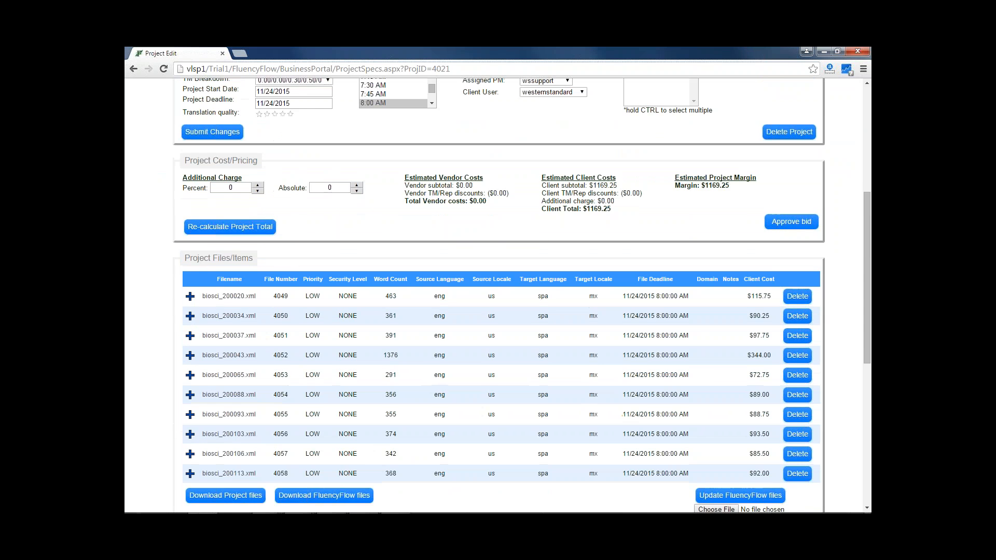
scroll(509, 294, "up", 2)
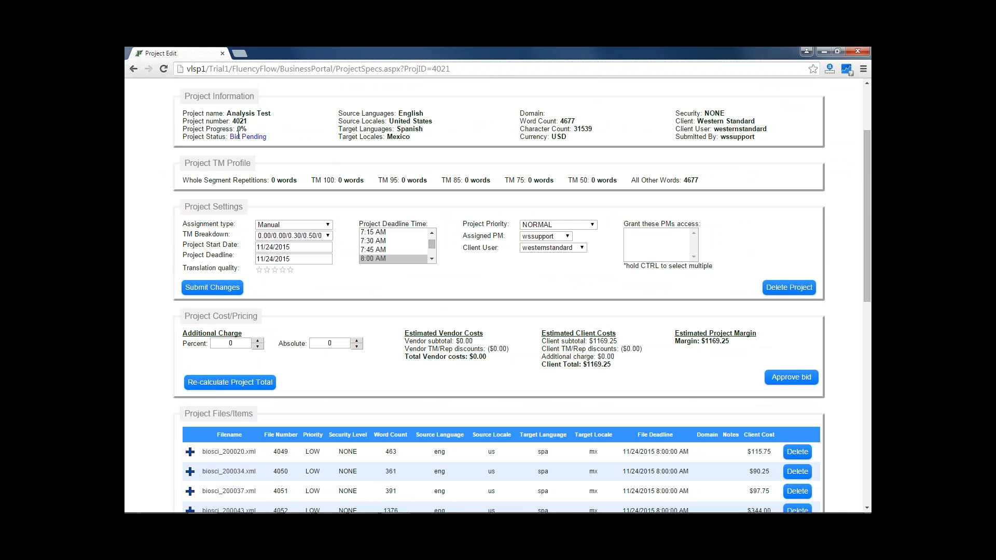
left_click_drag(229, 137, 263, 135)
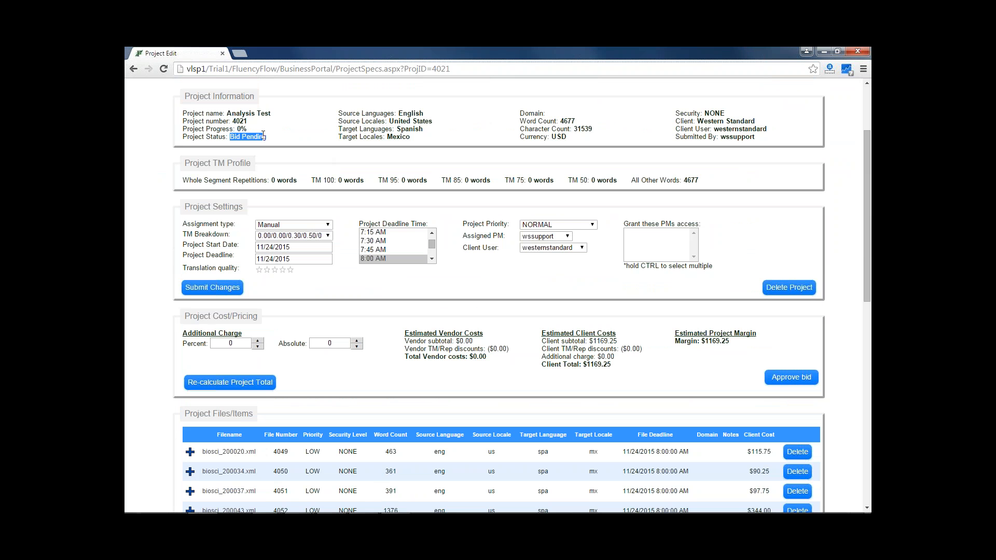
left_click(832, 238)
Step: Download the project's files in FluencyFlow format and save them to the desktop as AnalysisTest.zip
scroll(839, 287, "down", 5)
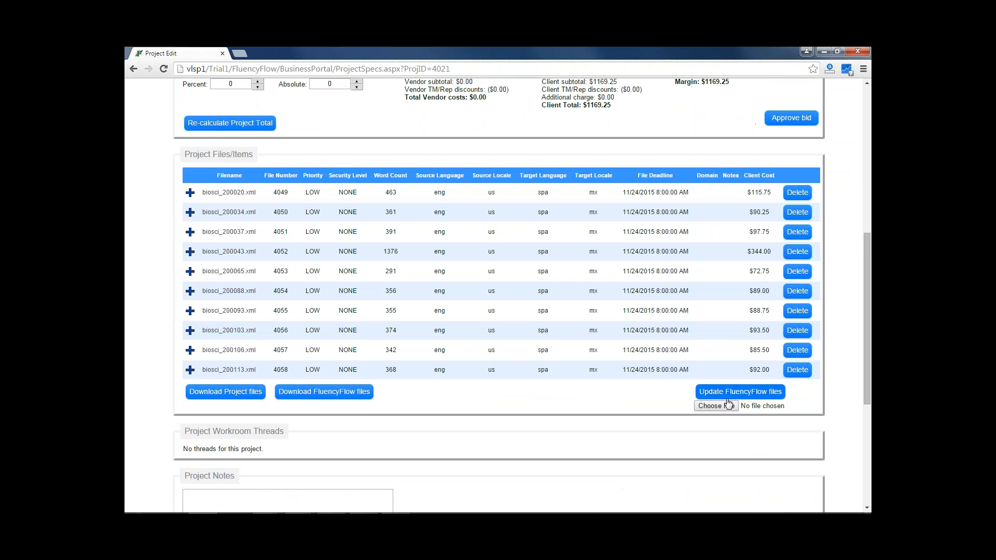
left_click(325, 392)
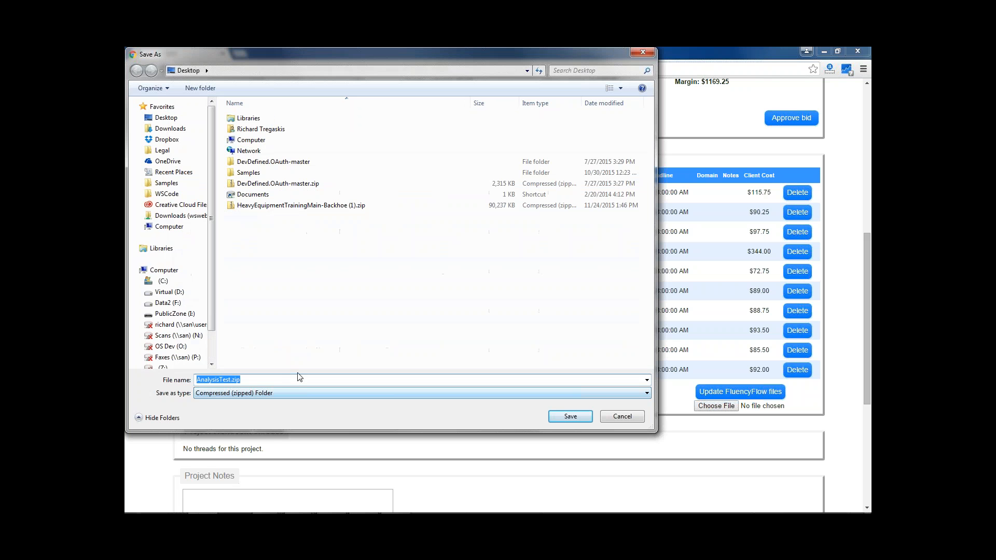
left_click(574, 417)
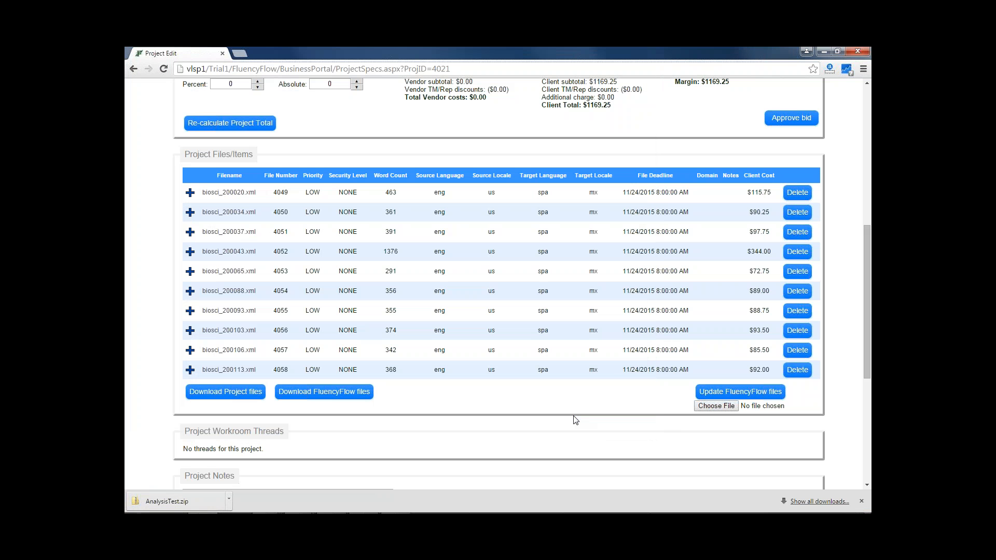
Step: Extract AnalysisTest.zip on the desktop into an AnalysisTest folder with 7-Zip and check the extracted files
left_click(823, 52)
right_click(147, 426)
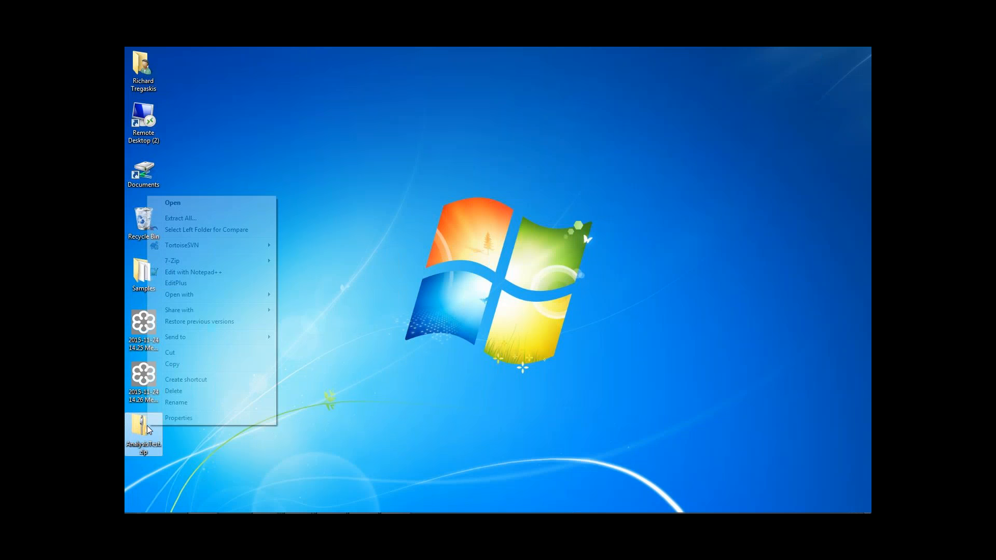
mouse_move(182, 261)
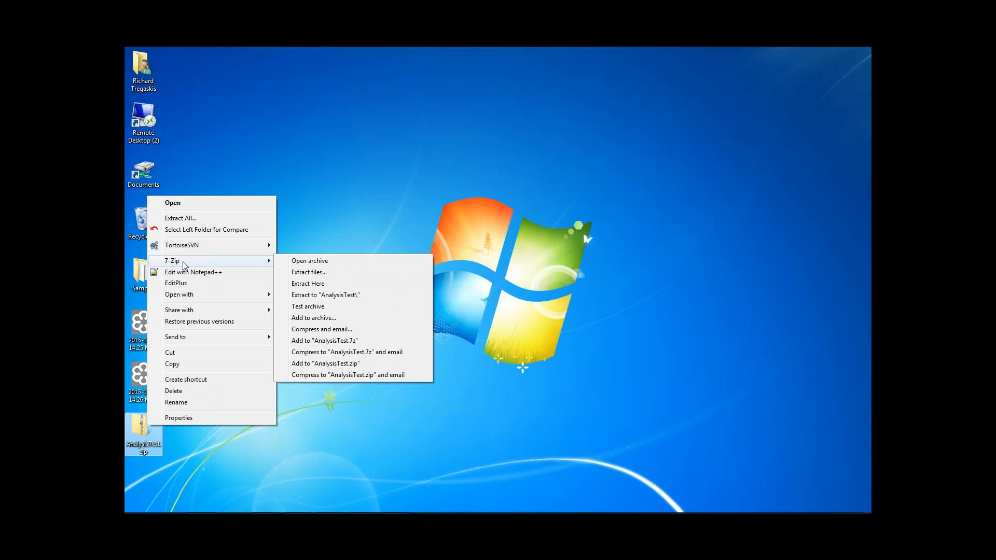
left_click(314, 294)
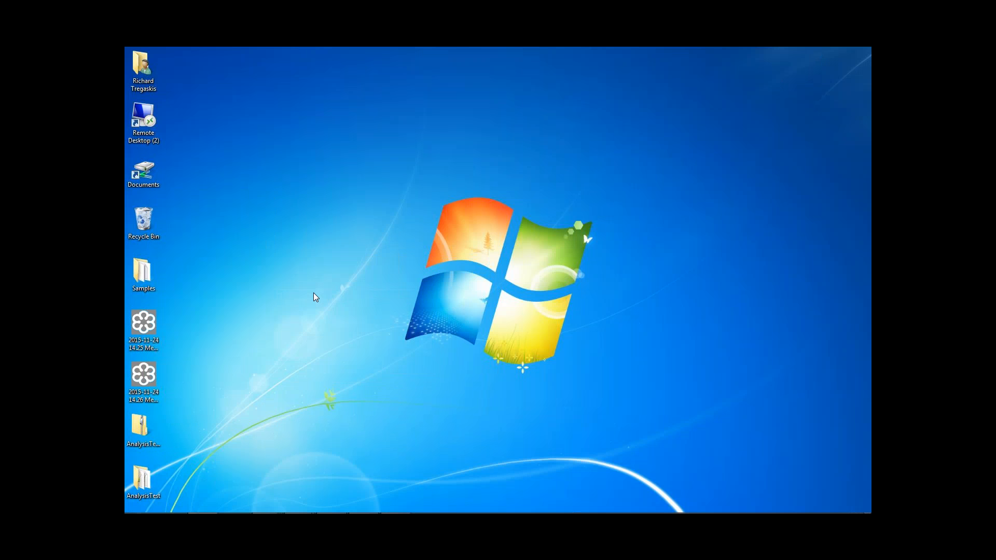
double_click(141, 473)
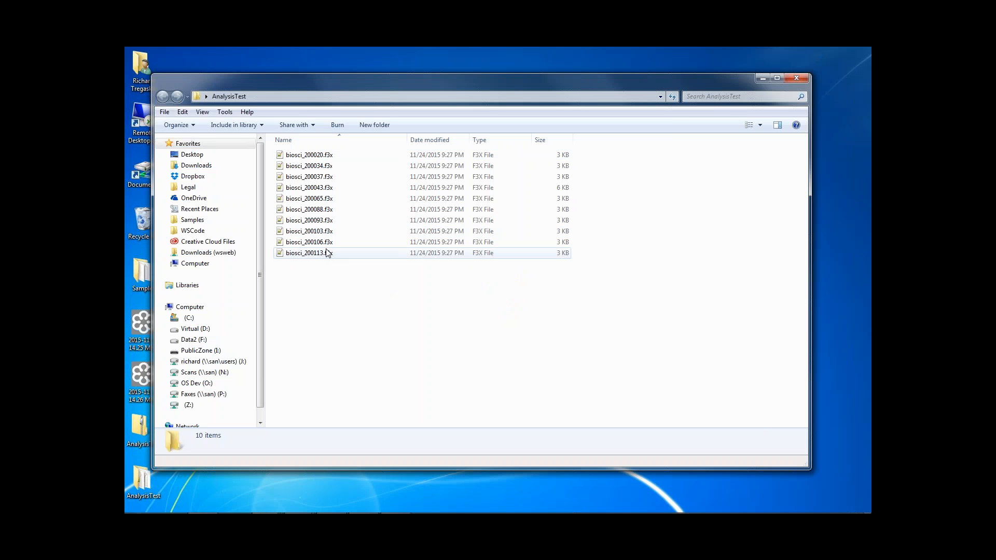
left_click(796, 77)
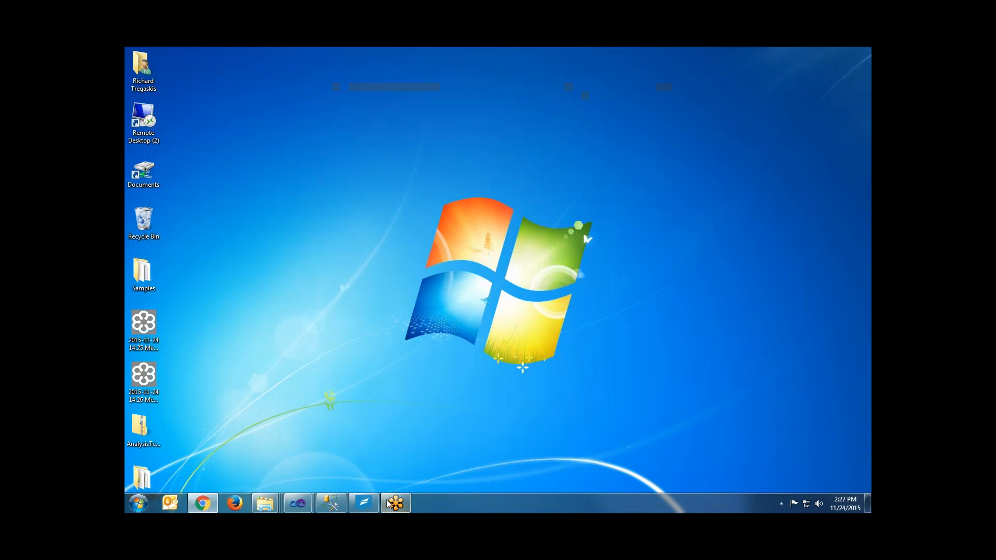
Step: Switch to Fluency Now and start a new Fluency project named "Test"
left_click(370, 509)
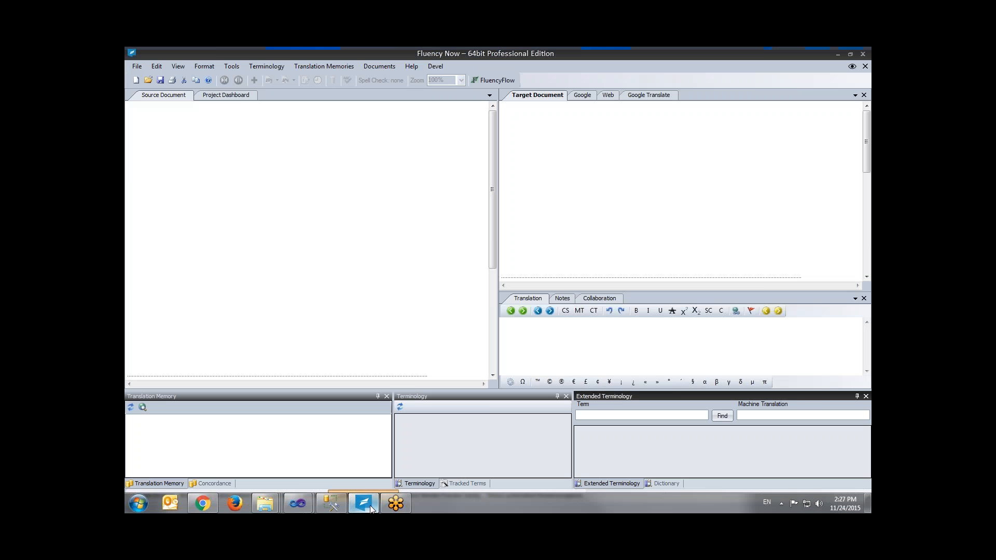
left_click(142, 66)
mouse_move(213, 78)
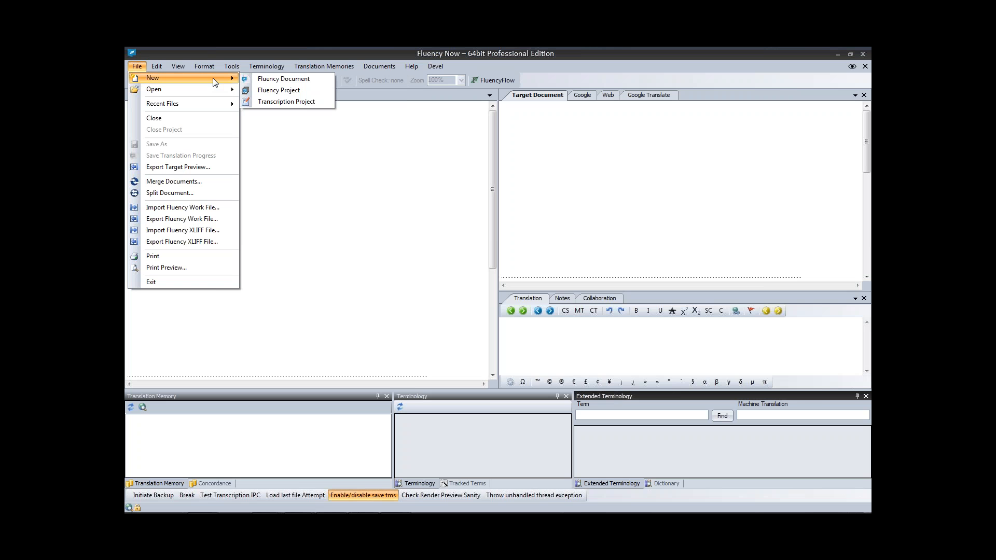
left_click(271, 91)
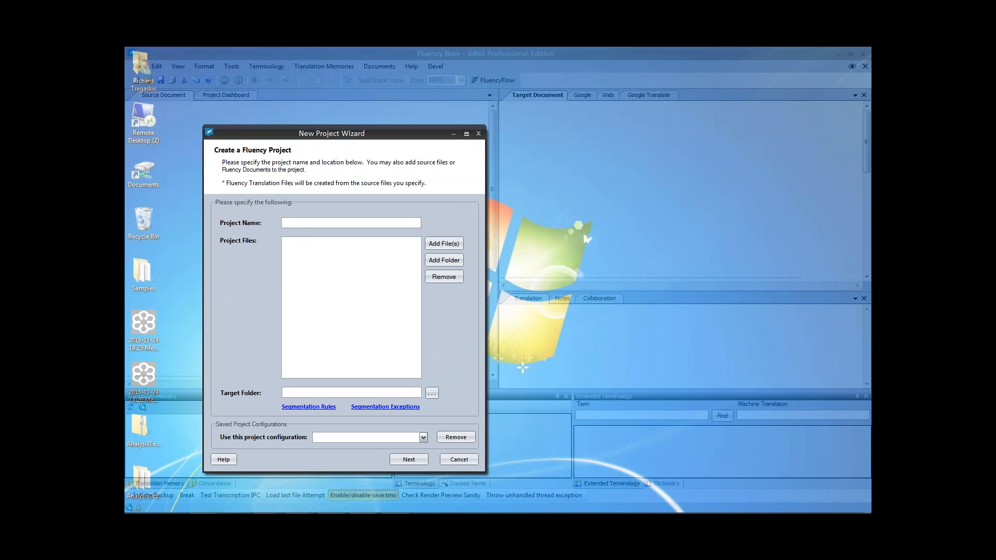
type("Test")
Step: Add all .f3x files from biosci_200020 to biosci_200113 to the project and save it as Test.fpfx in the AnalysisTest folder
left_click(443, 243)
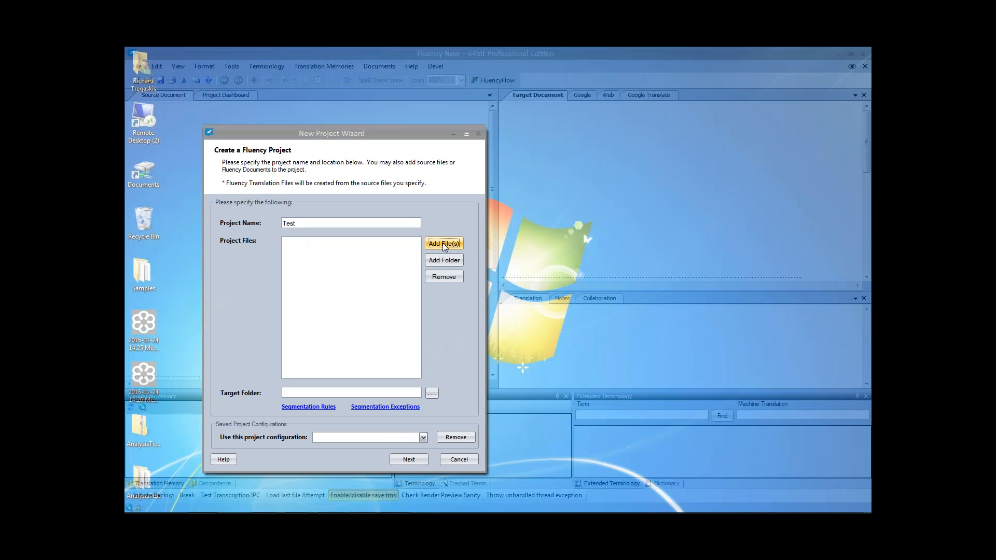
left_click(368, 211)
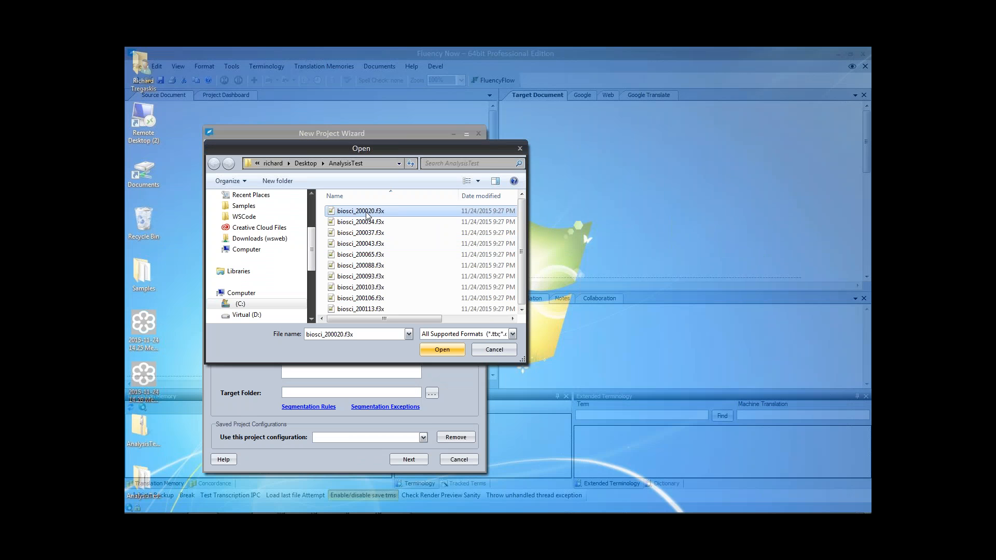
left_click(376, 309, "shift")
left_click(429, 349)
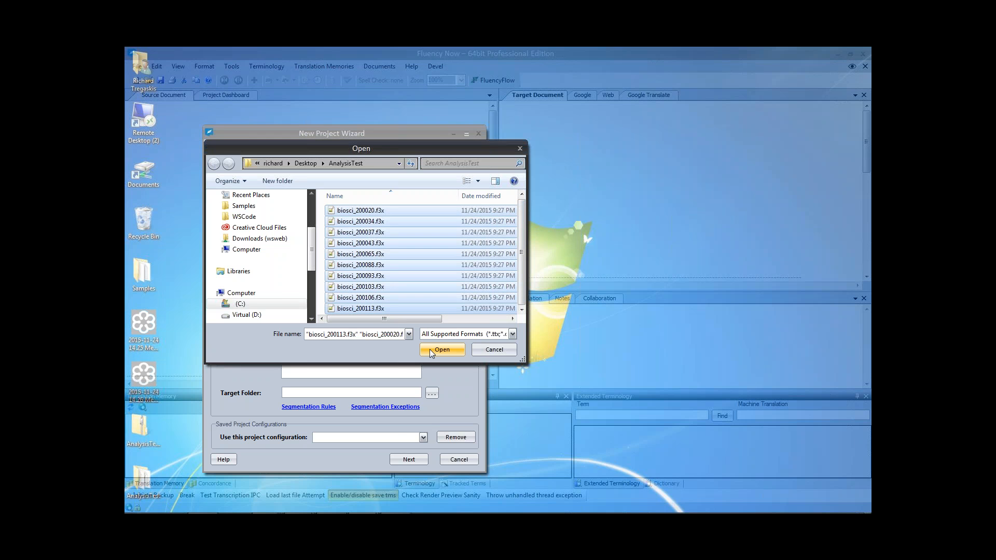
left_click(405, 459)
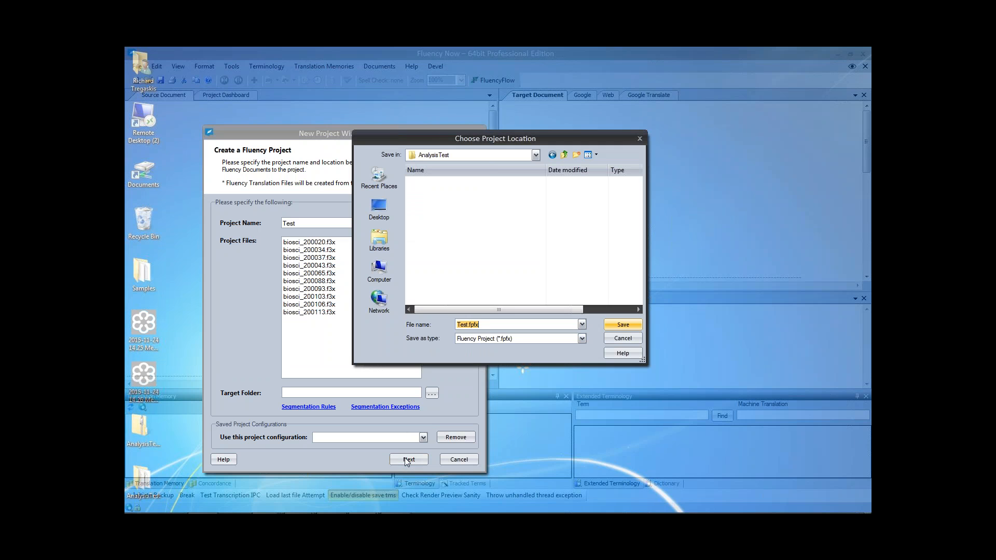
left_click(623, 325)
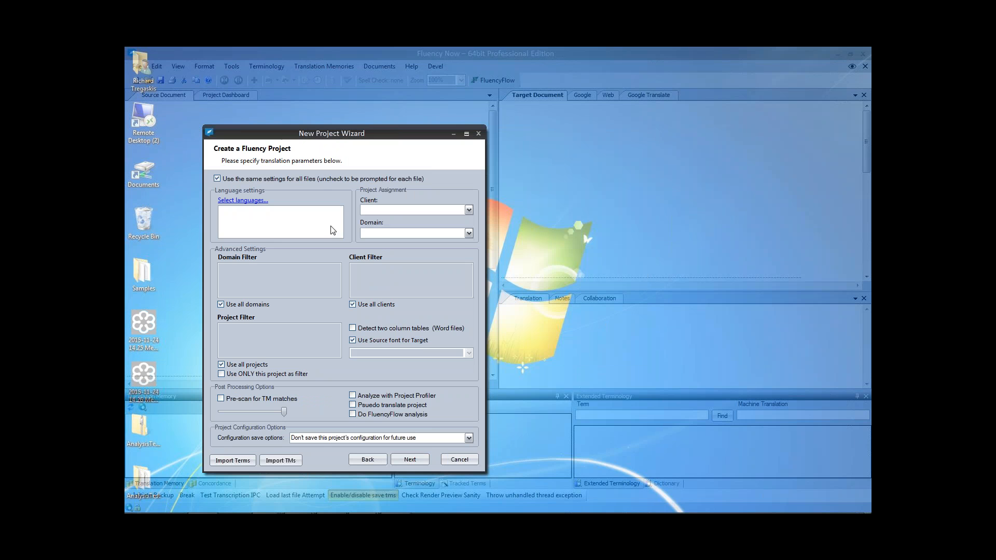
Step: Add the language pair English (United States) to Spanish (Mexico) to the project's language settings
left_click(242, 200)
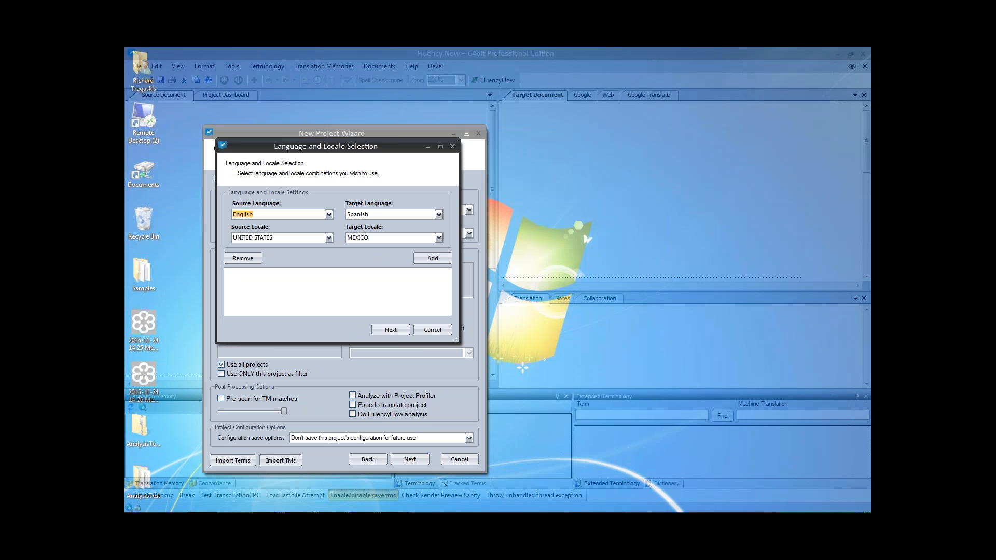
left_click(423, 260)
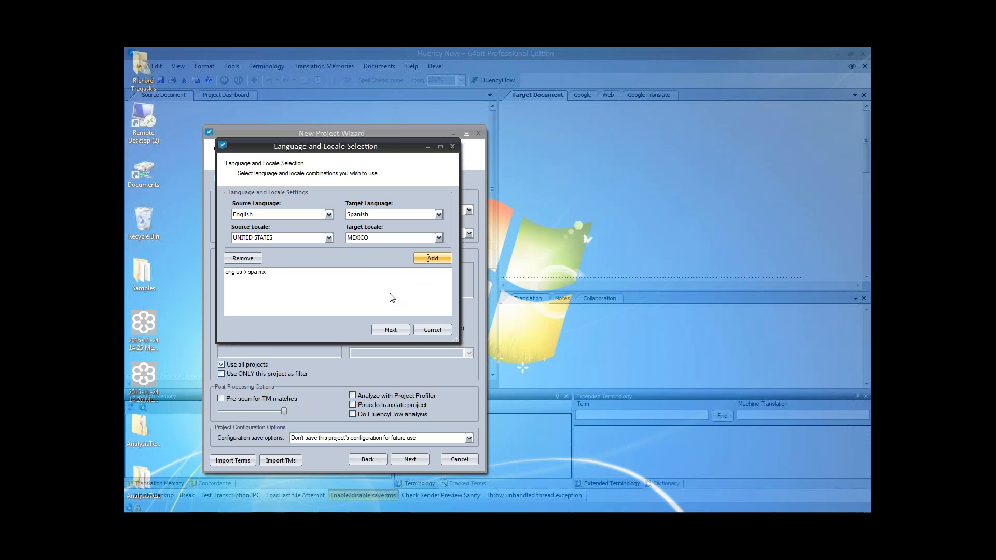
left_click_drag(330, 151, 427, 210)
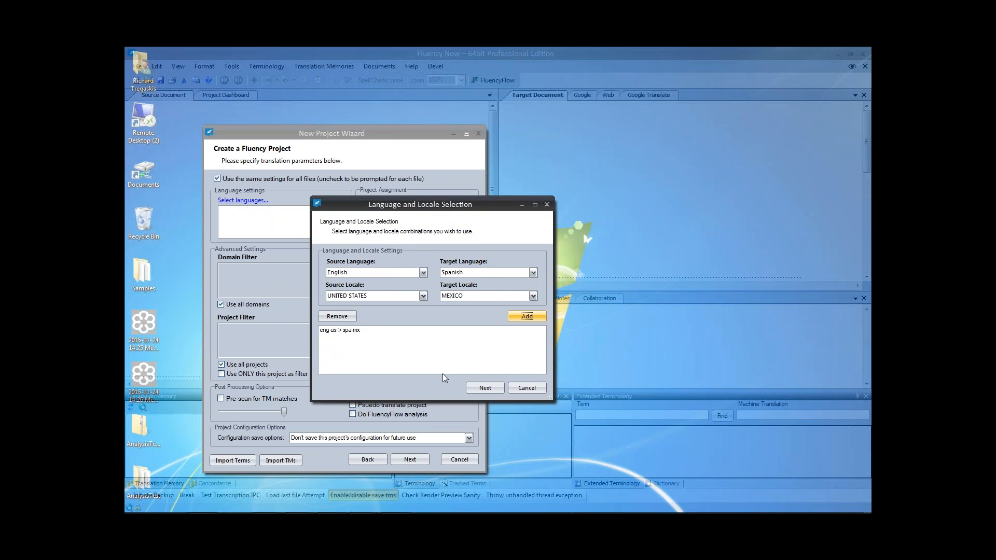
left_click(481, 388)
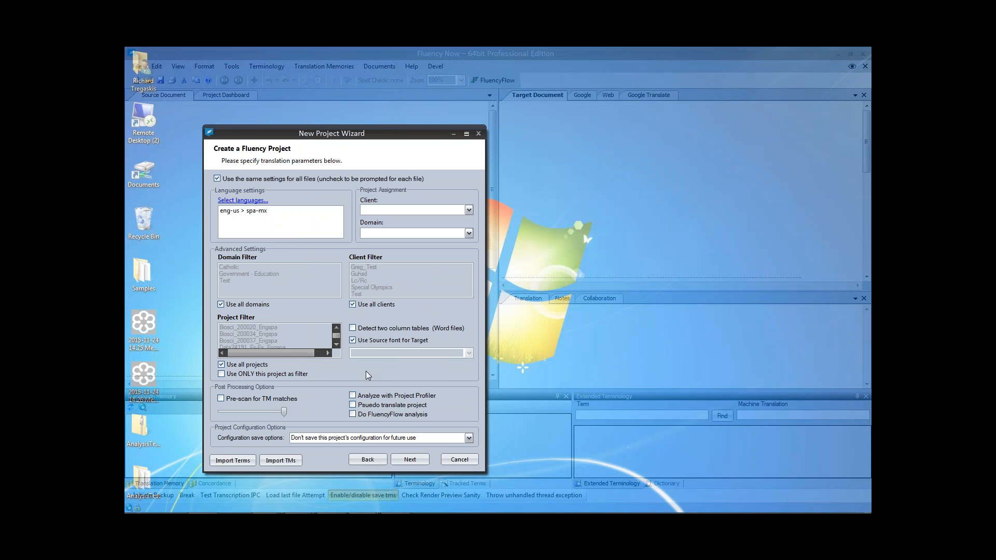
Step: Enable the FluencyFlow analysis for the project and slightly lower the TM match pre-scan threshold
left_click(353, 414)
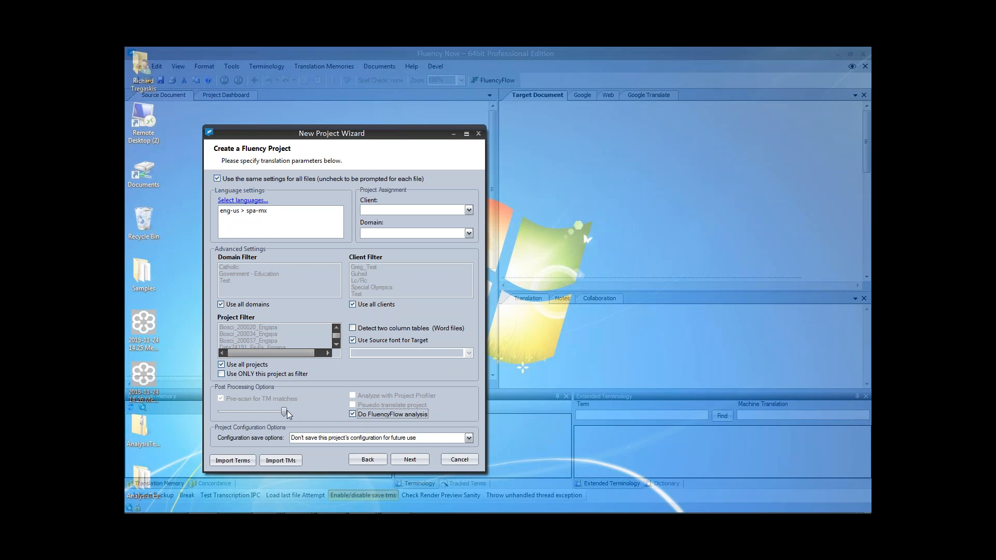
mouse_move(287, 410)
left_mouse_down()
mouse_move(268, 413)
mouse_move(276, 412)
left_mouse_up()
left_click(411, 461)
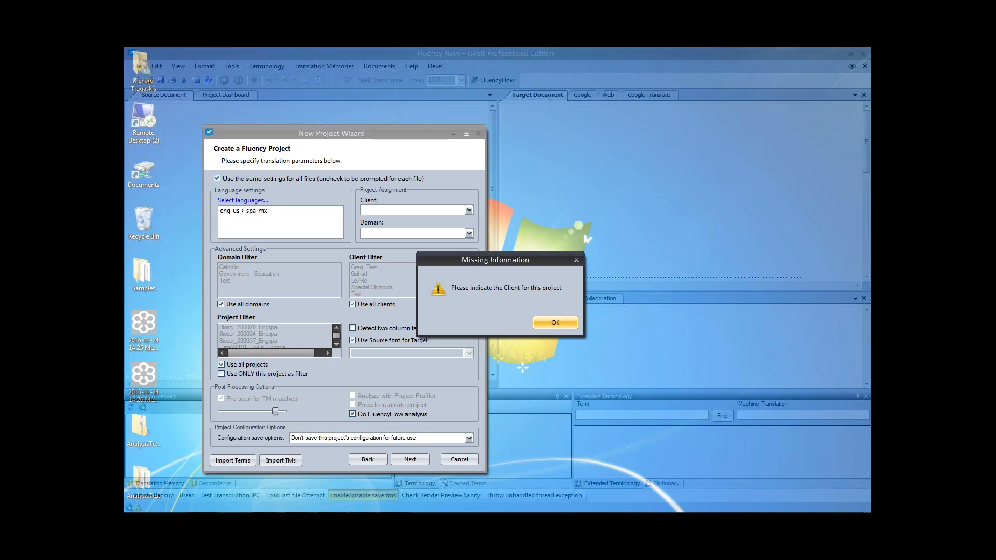
left_click(557, 323)
Step: Assign the project to the client "Test" and start creating it
left_click(469, 210)
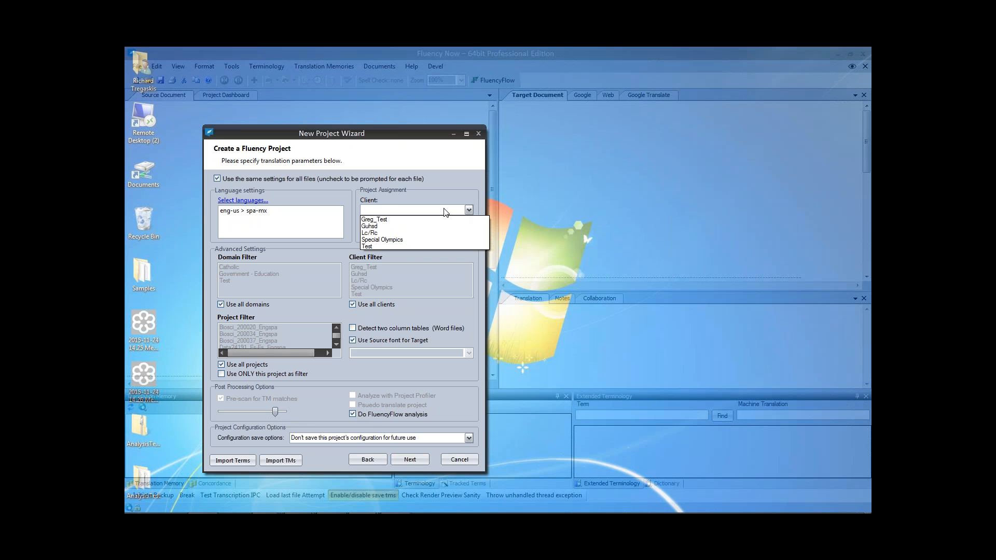
left_click(376, 244)
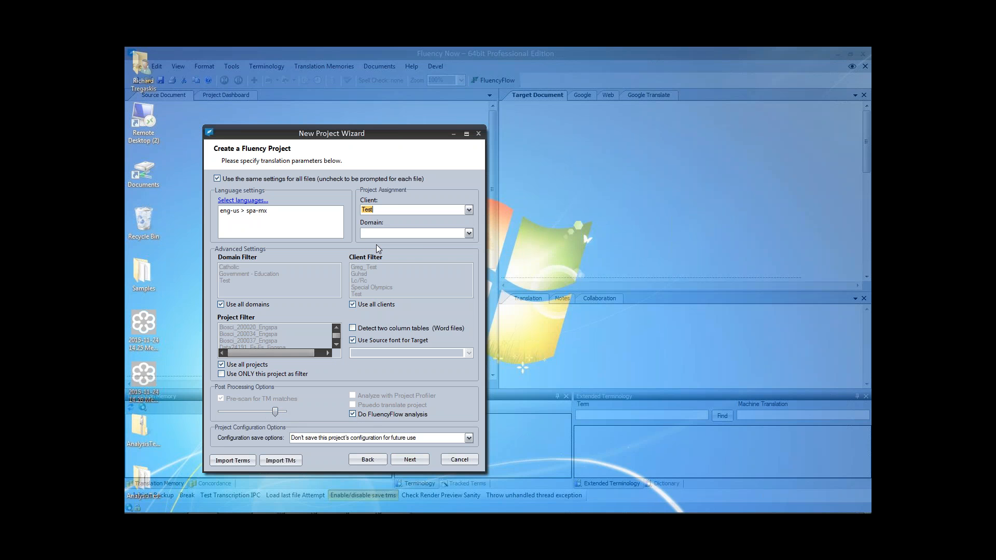
left_click(407, 460)
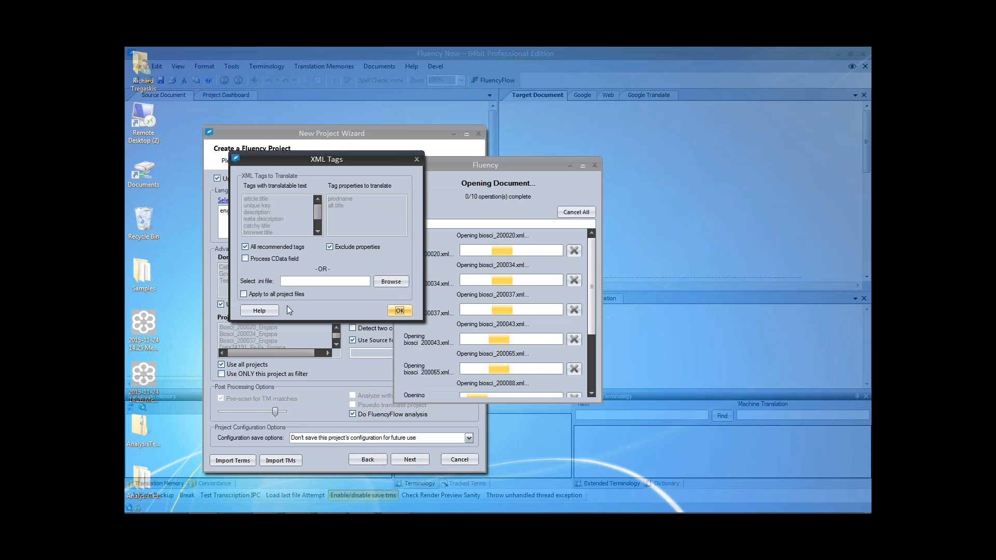
Step: Apply the recommended XML tag settings to all project files and accept tag grouping, having the answer remembered
left_click(270, 293)
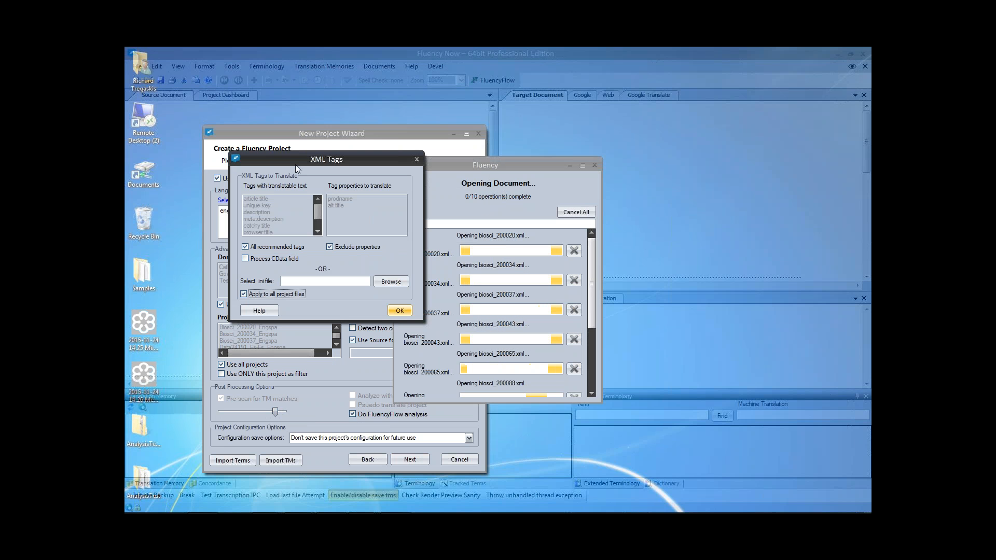
left_click_drag(331, 160, 335, 263)
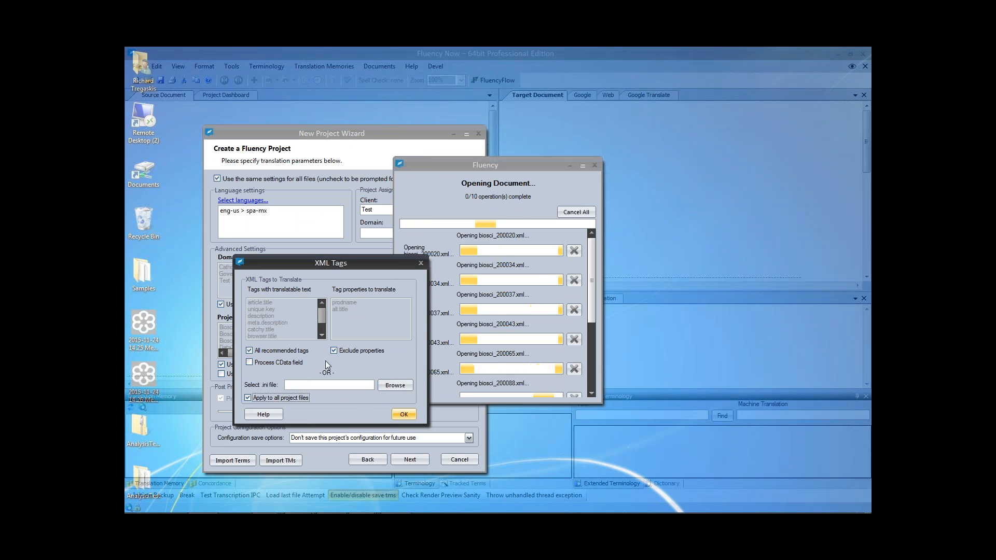
left_click(398, 413)
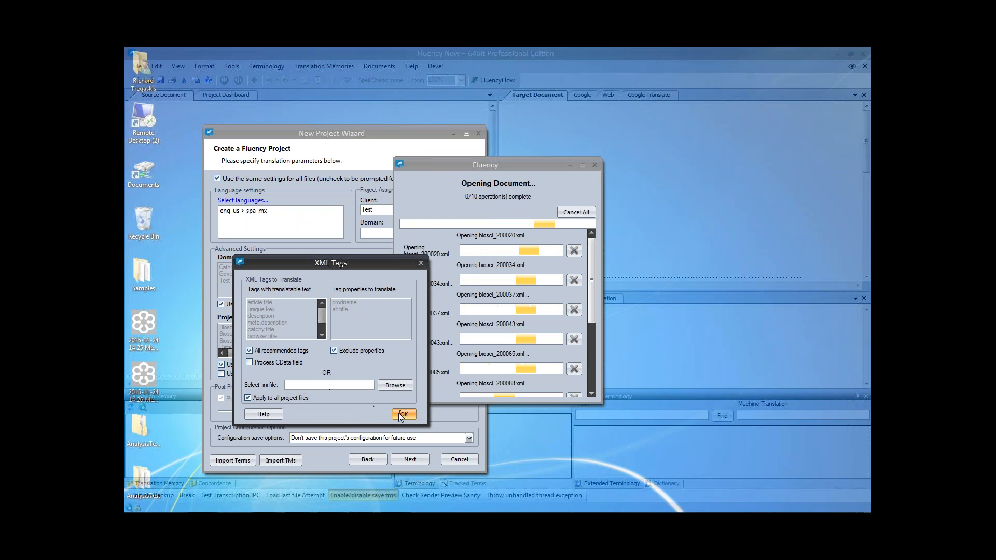
left_click(437, 302)
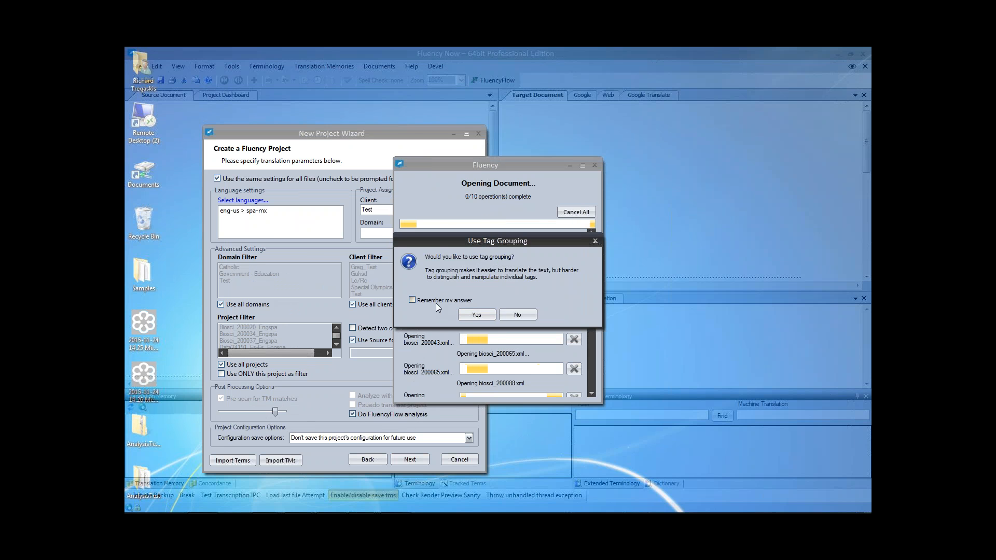
left_click(484, 314)
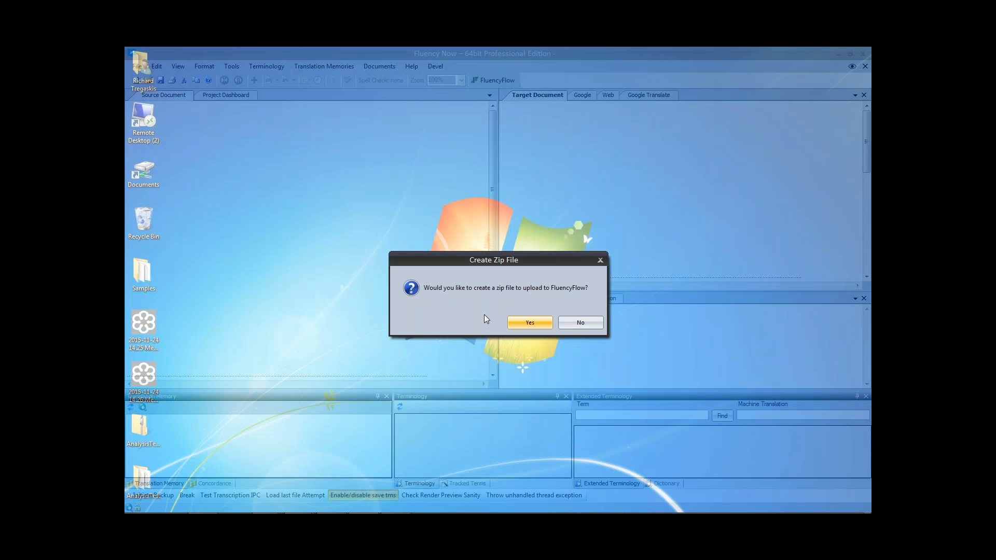
Step: Create the zip file for upload to FluencyFlow and save it as Test.zip on the Desktop
left_click(530, 323)
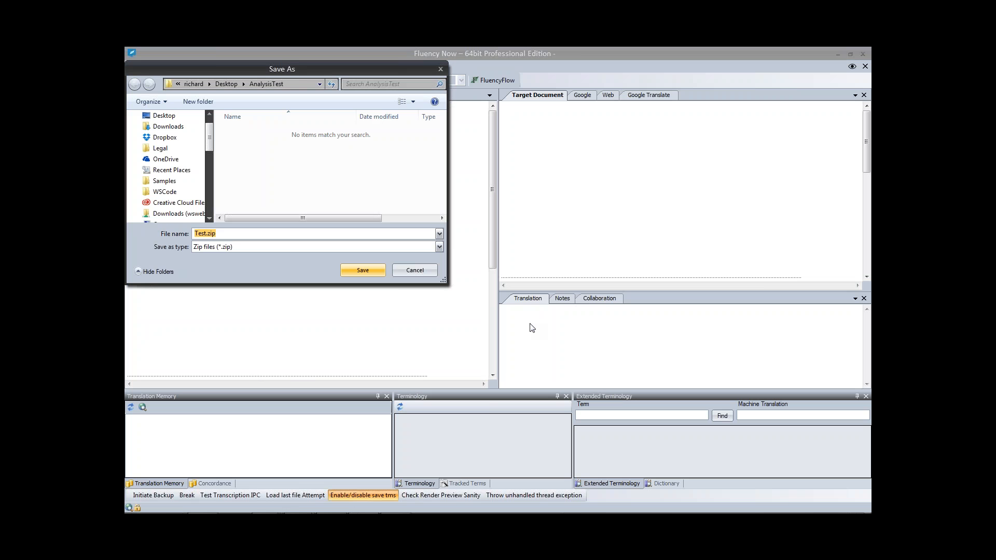
left_click_drag(266, 68, 449, 154)
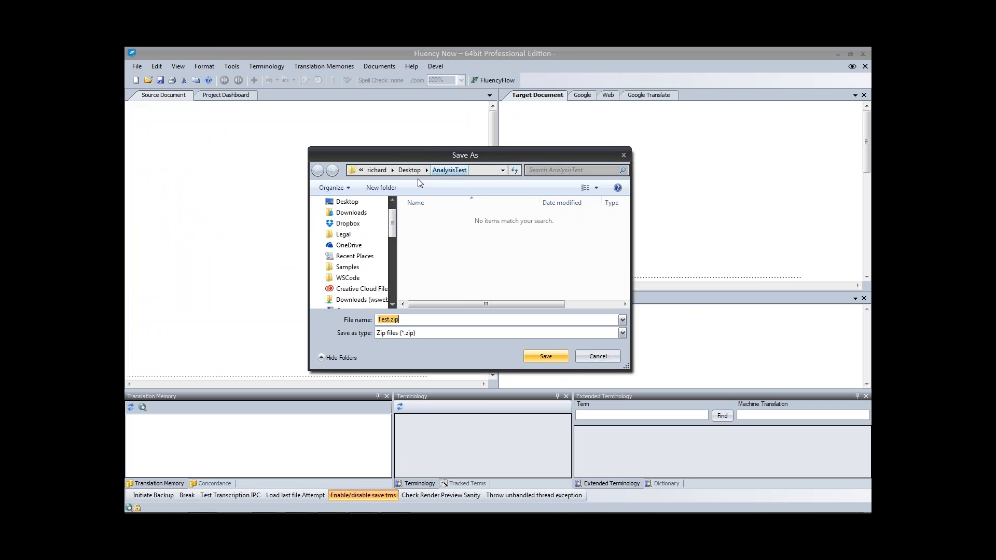
left_click(346, 202)
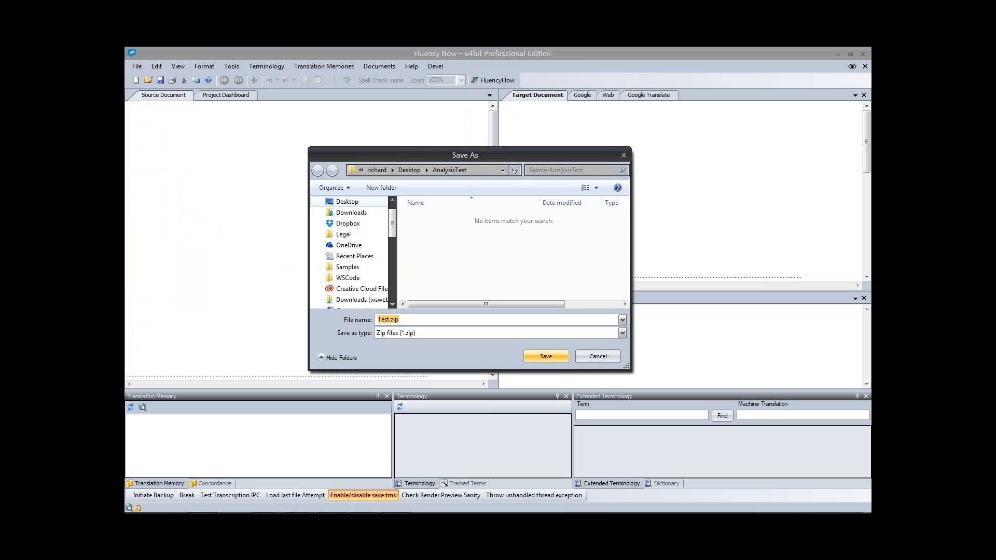
left_click(545, 357)
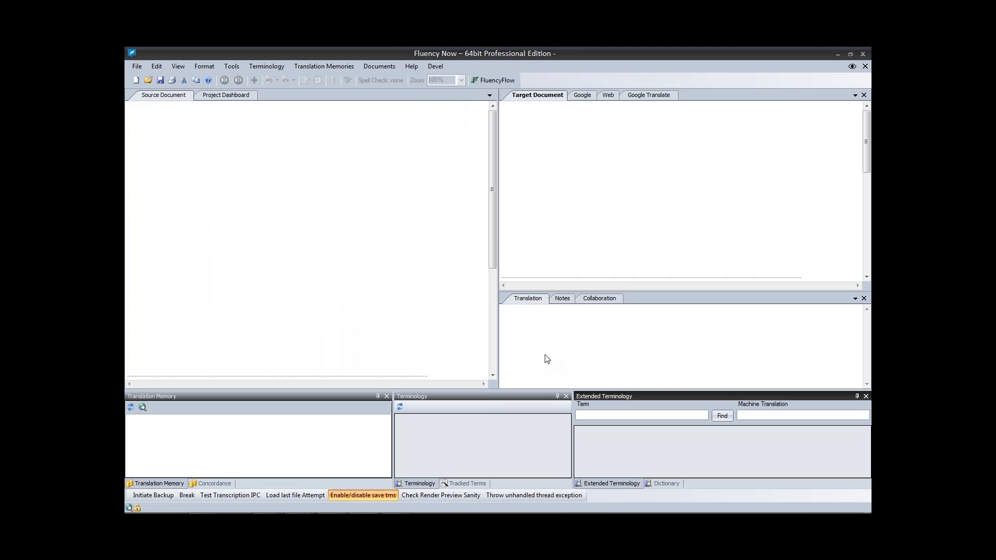
Step: Switch to the FluencyFlow project page in Chrome and choose Test.zip from the Desktop as the file for updating the project
left_click(837, 53)
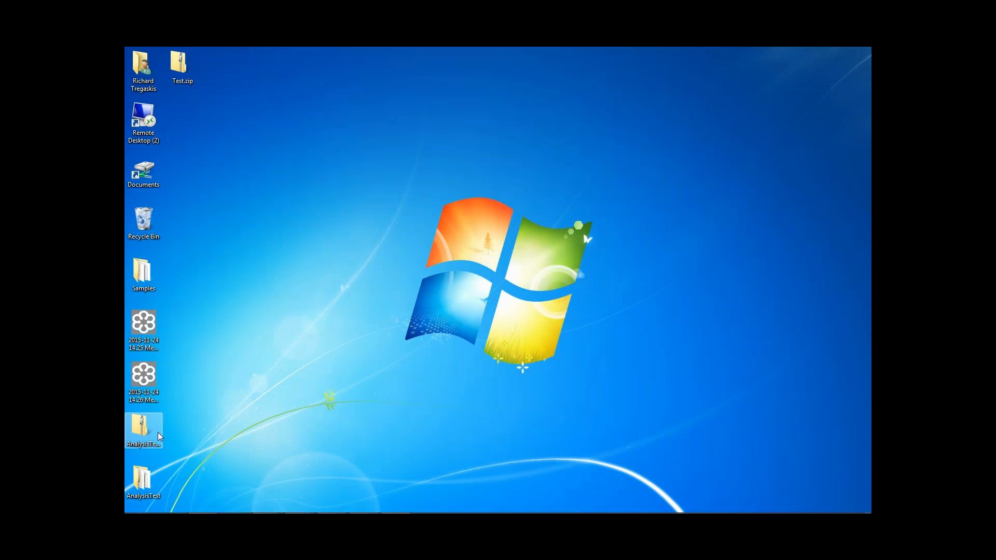
mouse_move(232, 513)
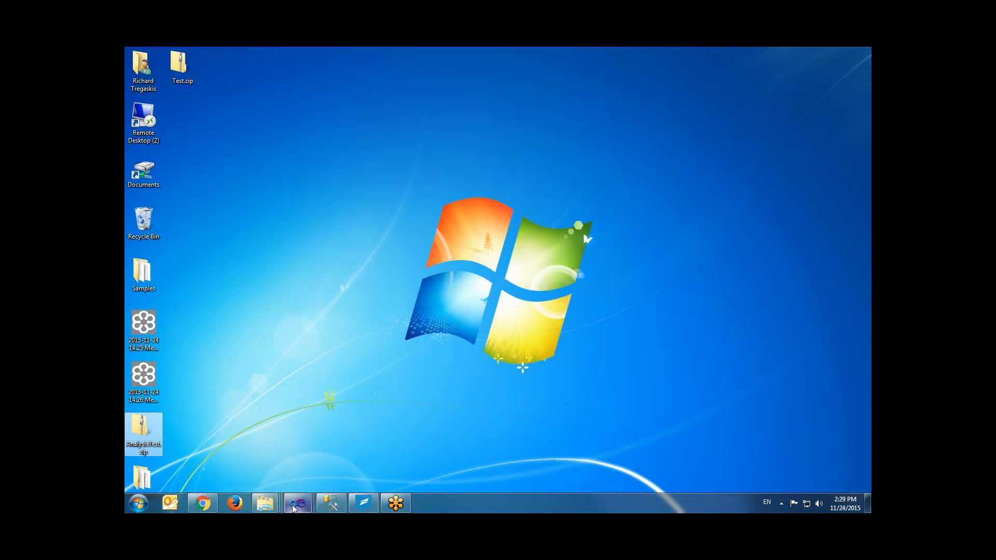
left_click(203, 503)
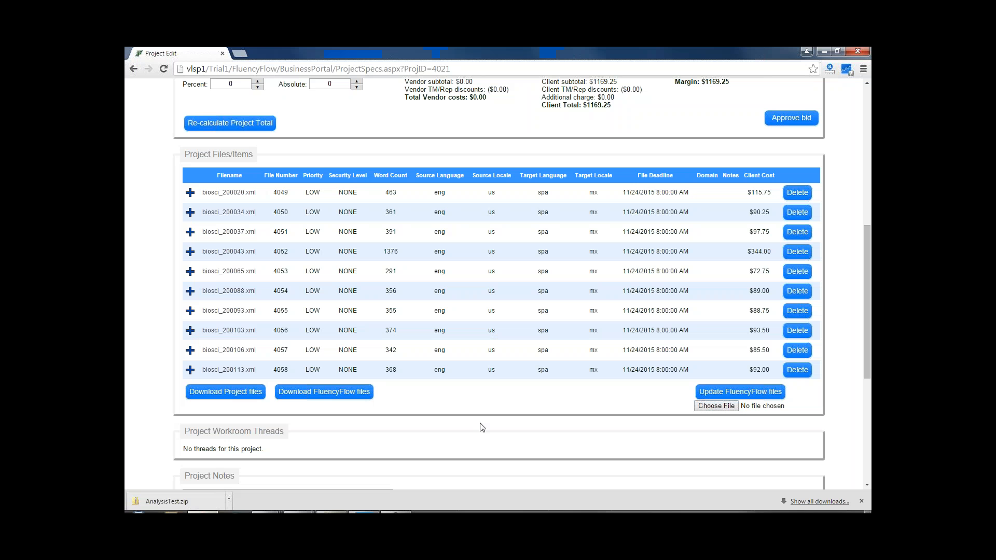
left_click(719, 408)
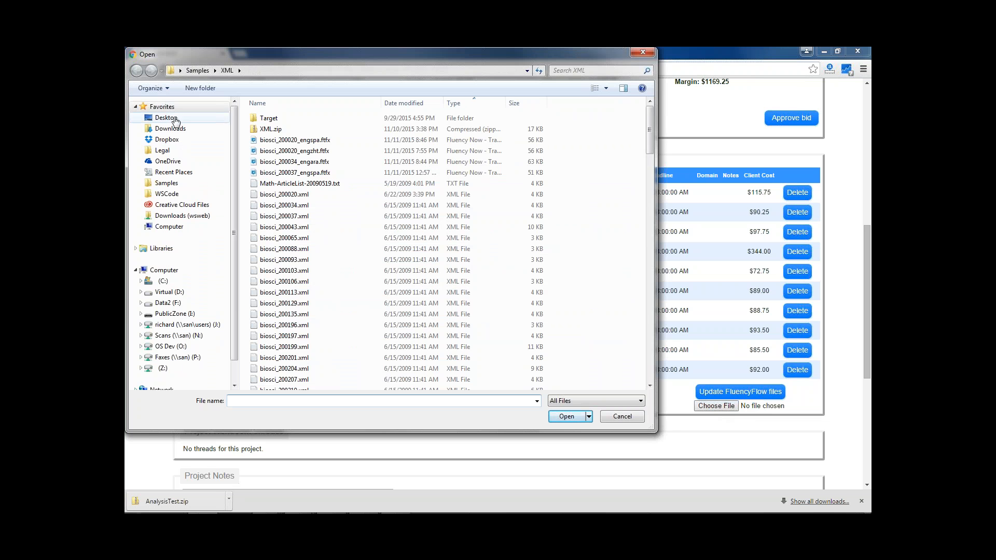
left_click(173, 118)
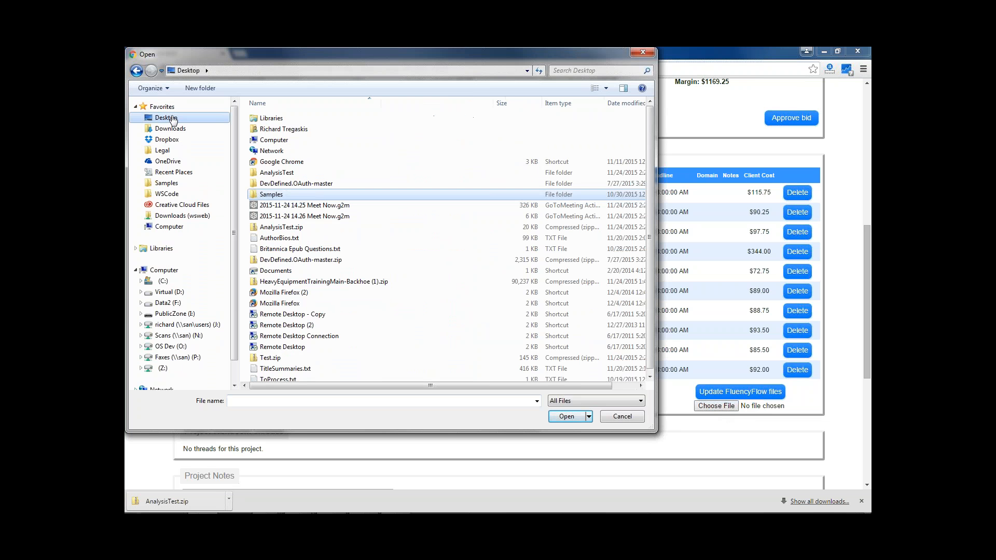
left_click(280, 358)
left_click(559, 419)
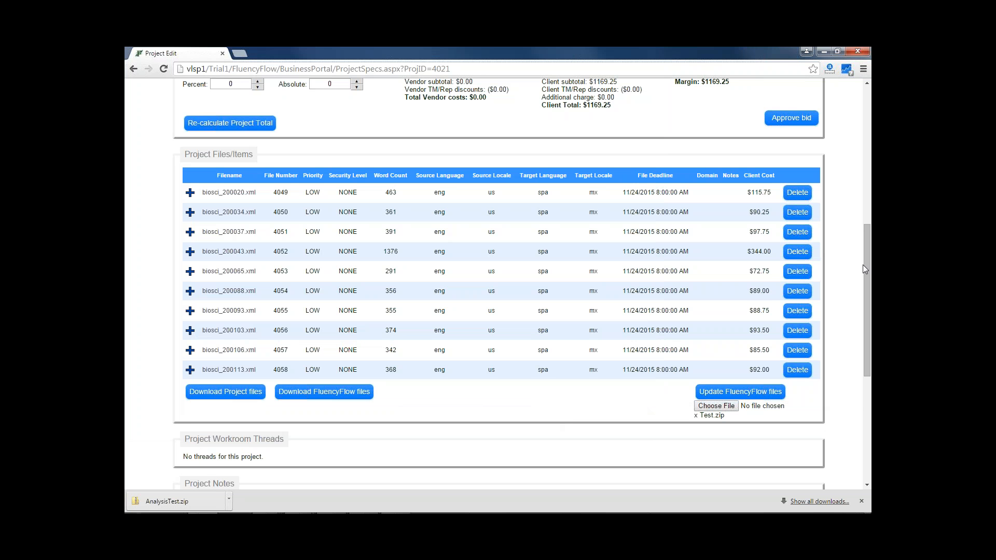
Step: Review the current Project TM Profile word counts, and update the project's FluencyFlow files with the chosen zip
left_click_drag(865, 266, 864, 149)
left_click_drag(268, 188, 697, 188)
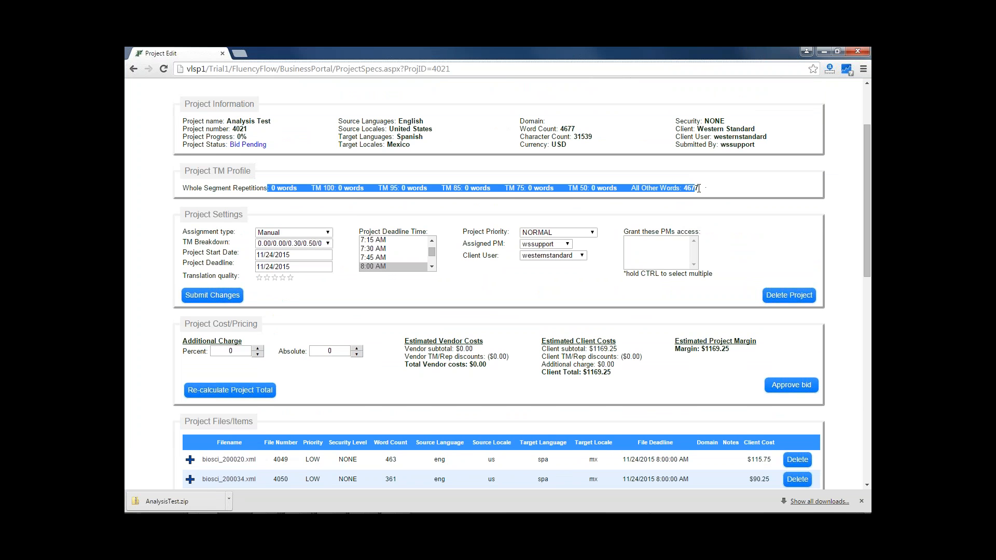
left_click_drag(867, 188, 869, 333)
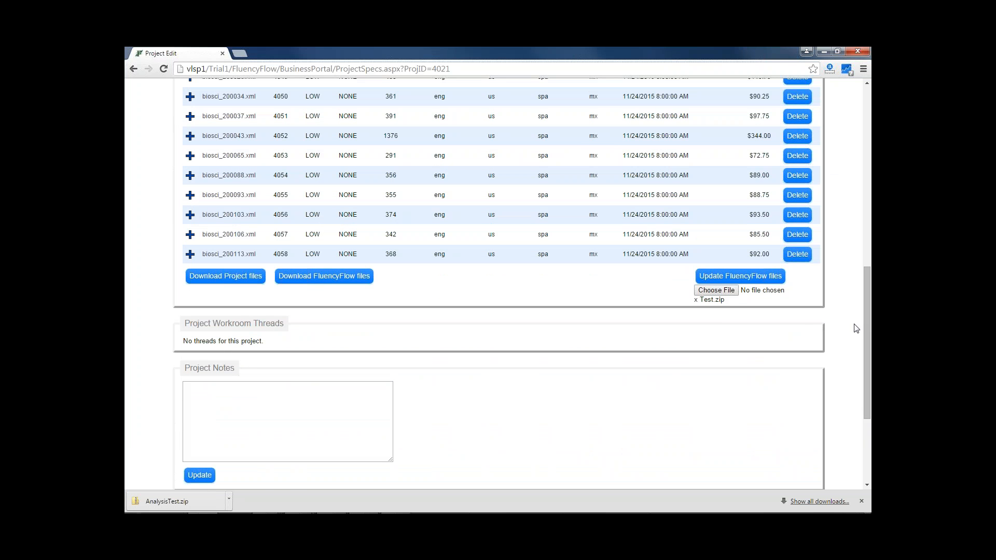
left_click(737, 278)
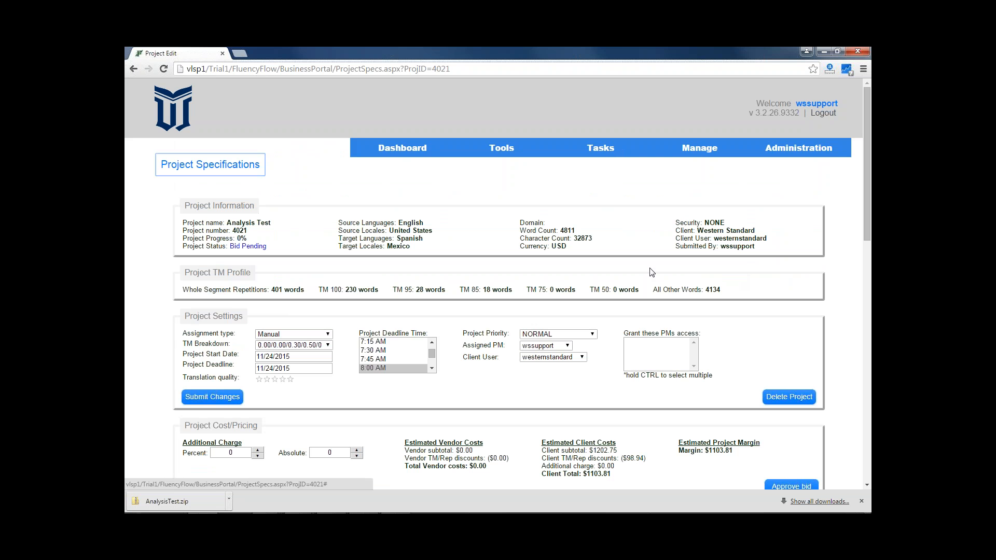
Step: Examine the updated TM profile's repetition and match word counts, the estimated client costs and margin, and the per-file word counts and costs
left_click_drag(271, 291, 284, 292)
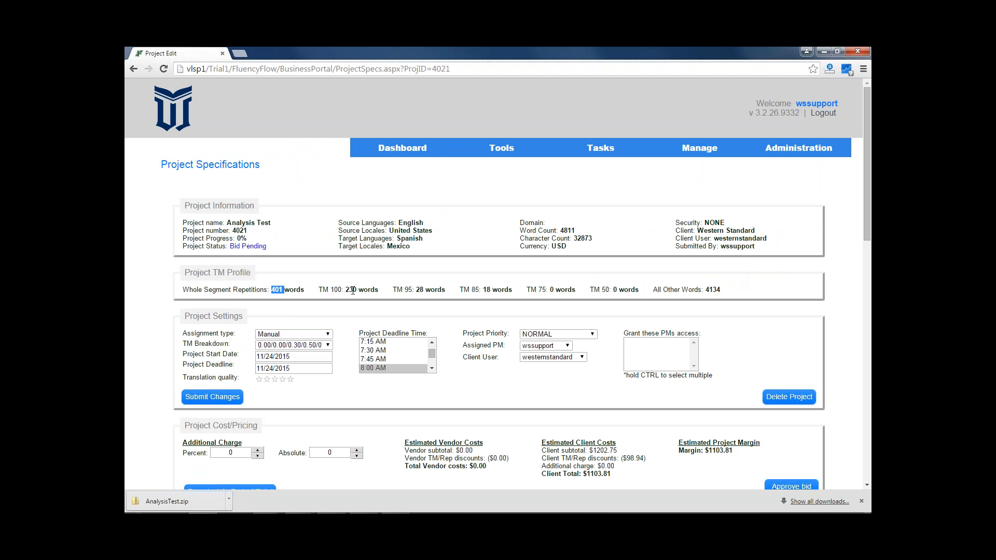
left_click_drag(345, 291, 379, 291)
left_click_drag(416, 289, 445, 288)
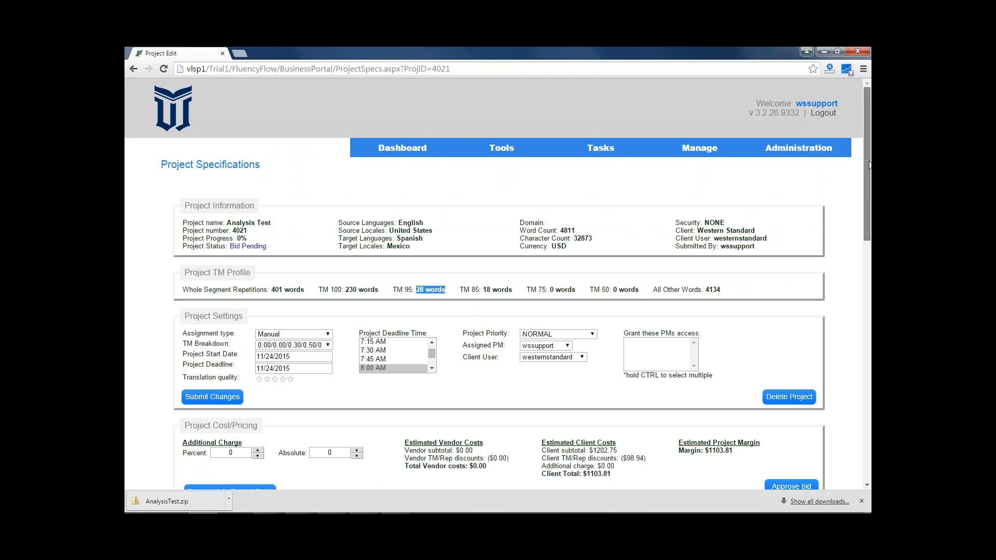
scroll(870, 165, "down", 1)
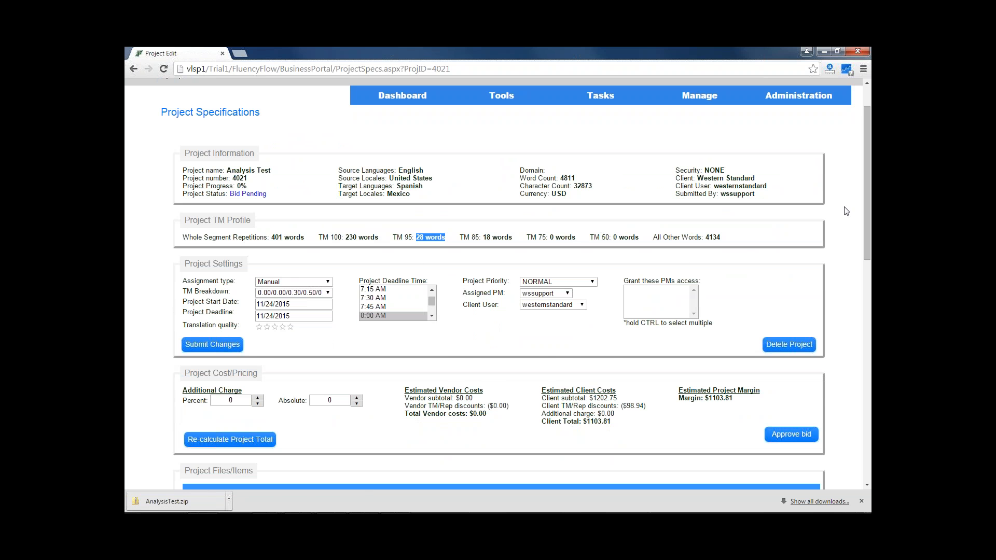
left_click_drag(864, 197, 867, 341)
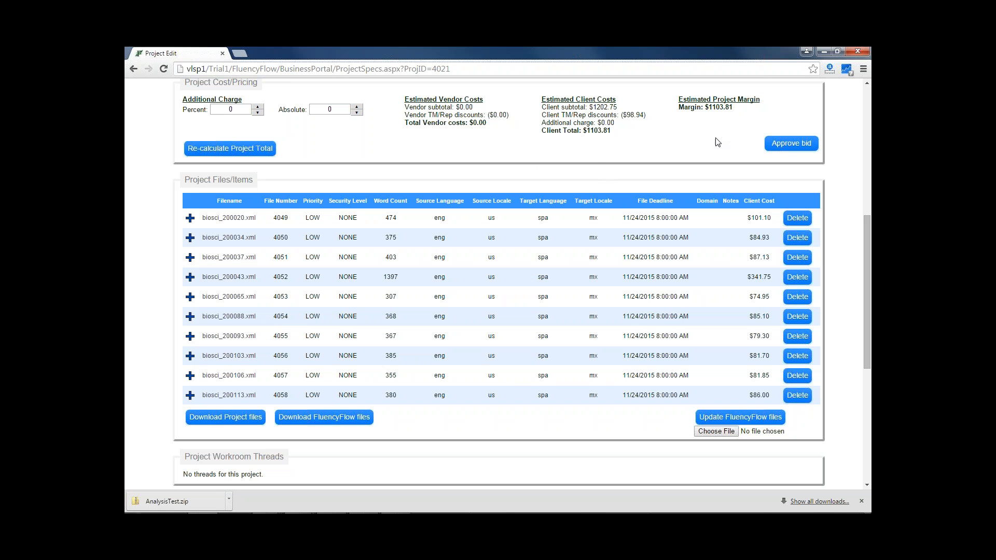
left_click_drag(734, 108, 709, 108)
left_click_drag(614, 123, 587, 130)
scroll(678, 288, "down", 1)
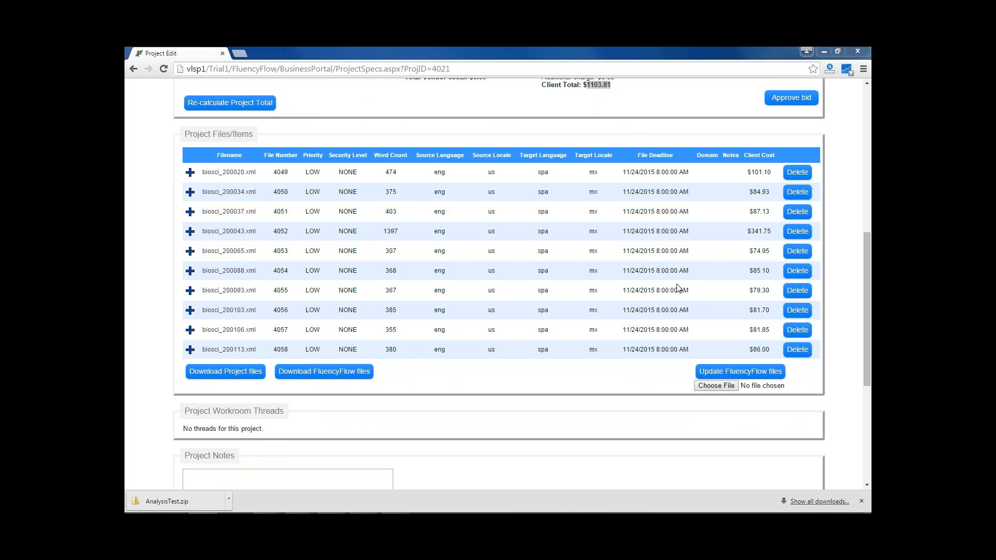